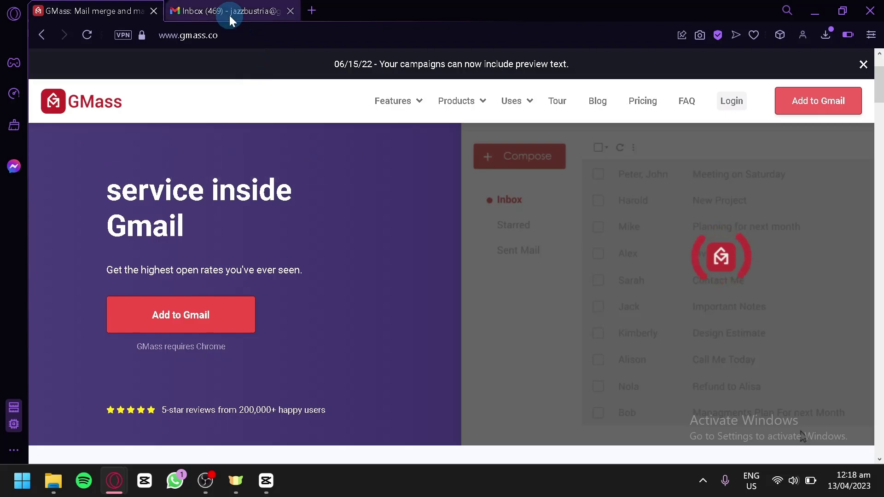
Look over the GMass website's Features, Uses and Products menus, ending on the product tools list.
click(229, 12)
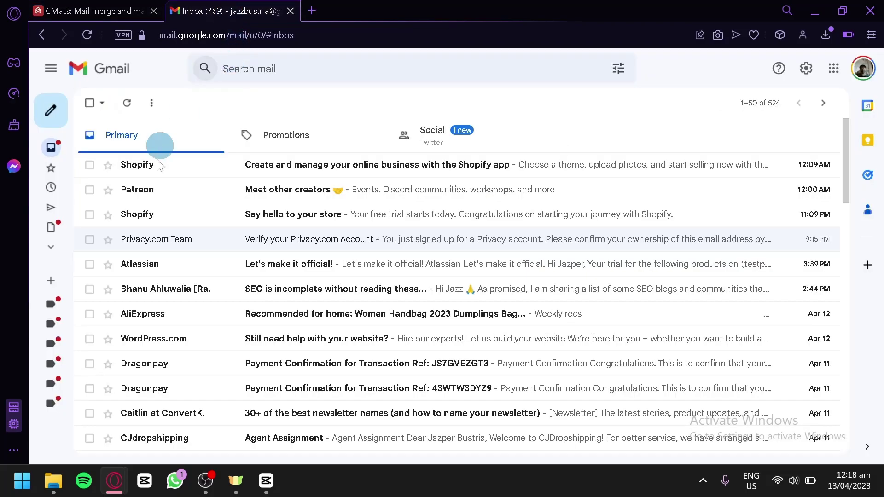
click(117, 6)
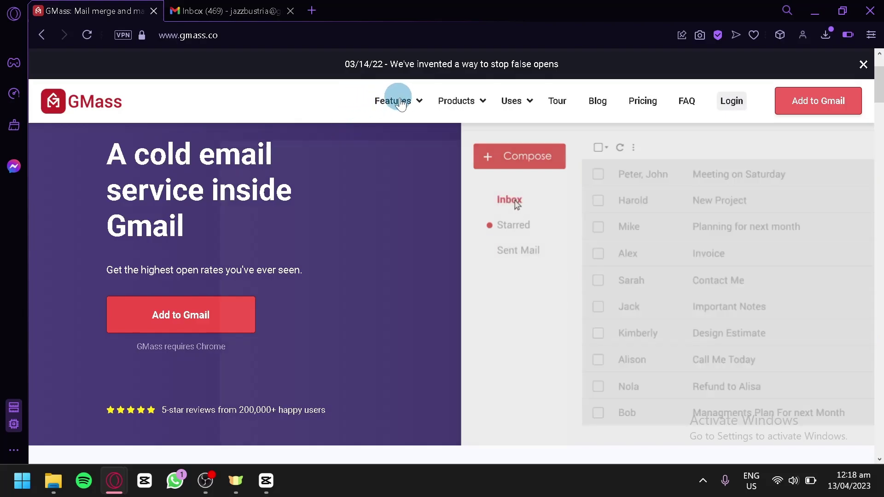
mouse_move(407, 104)
mouse_move(507, 103)
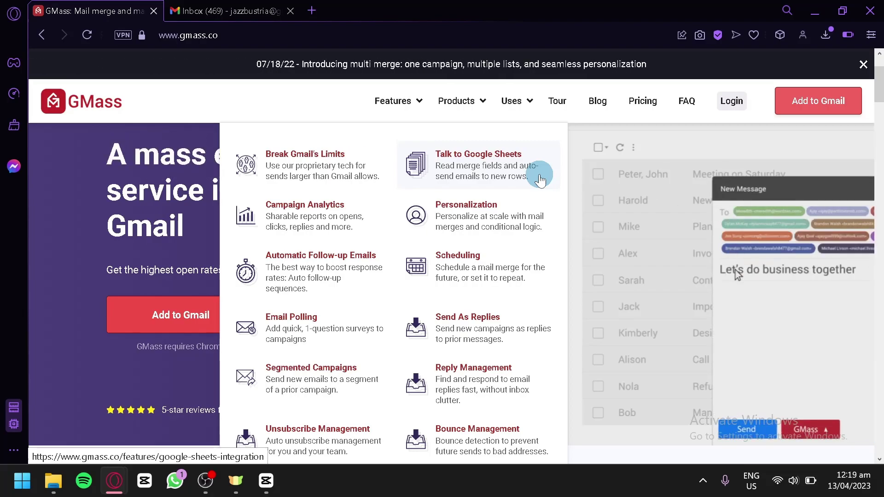
mouse_move(453, 99)
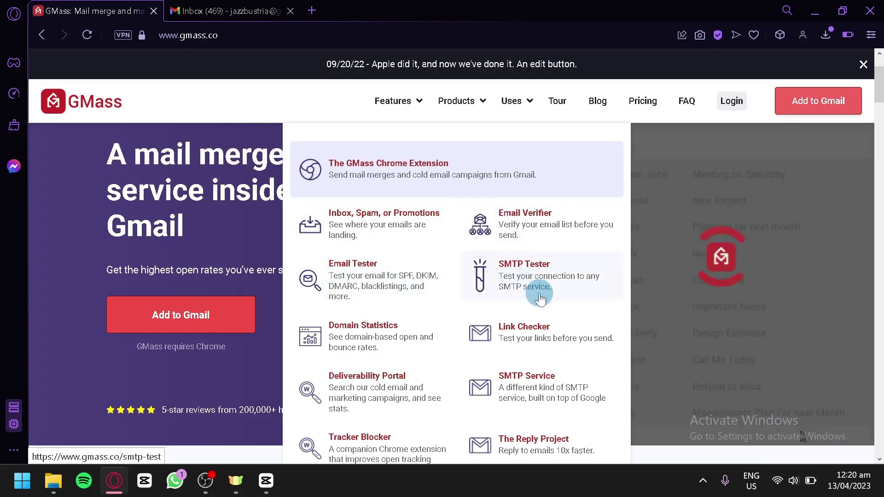
scroll(539, 299, down, 2)
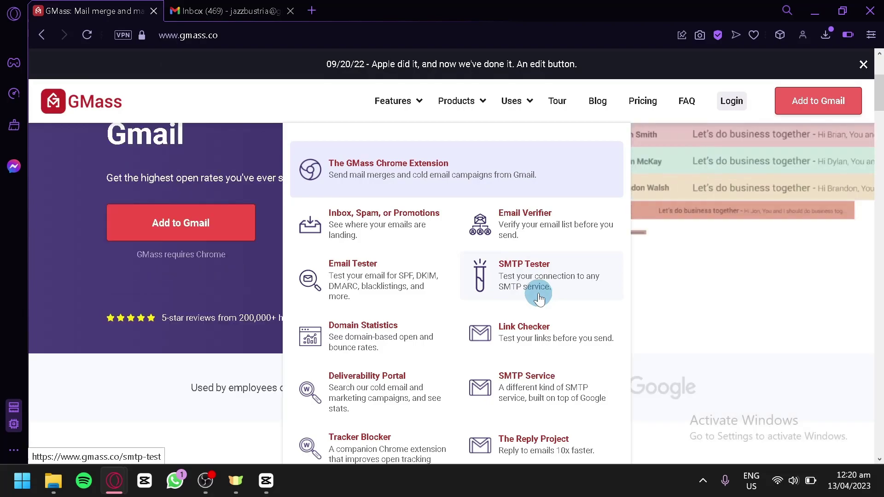
scroll(540, 299, up, 2)
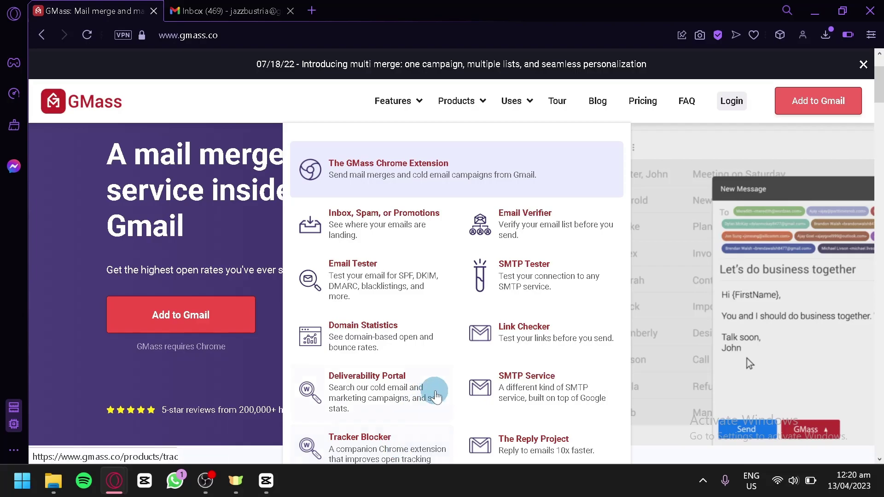
mouse_move(518, 101)
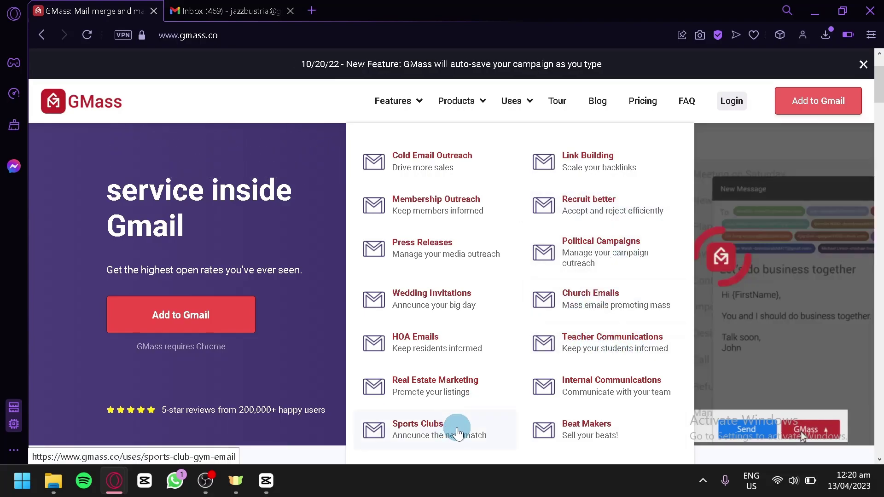
scroll(261, 214, down, 6)
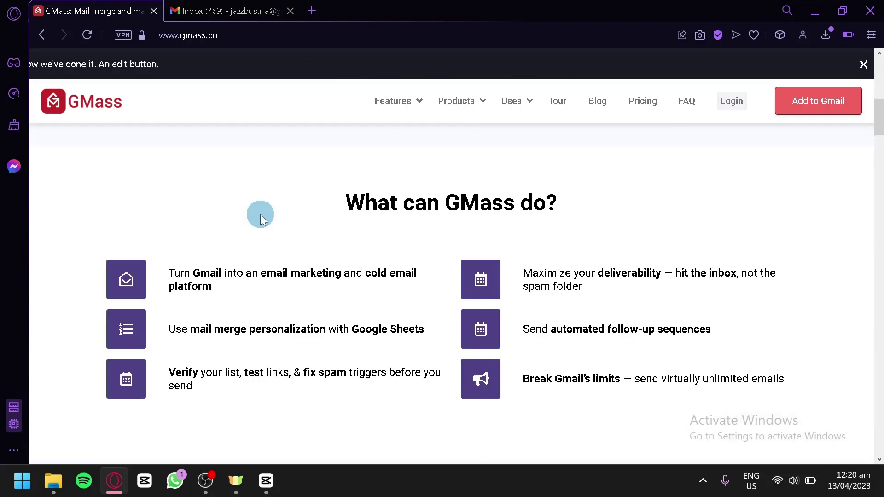
scroll(261, 214, up, 5)
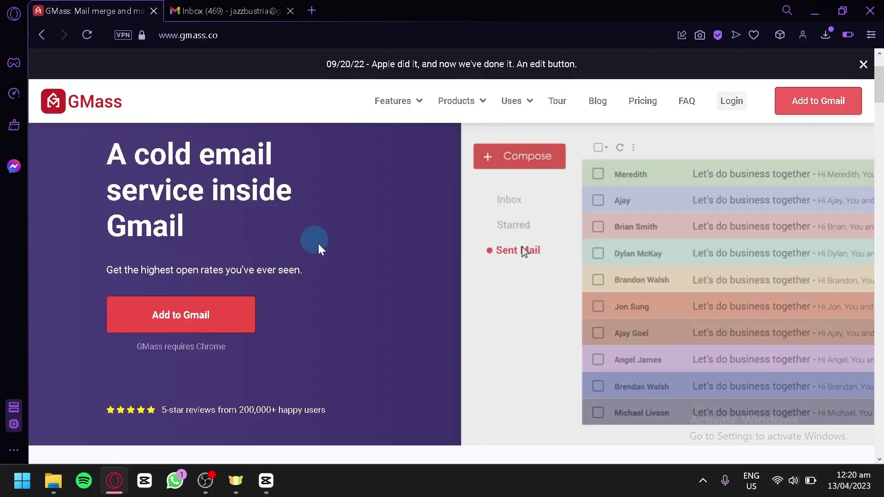
Add the GMass extension to Opera from the Chrome Web Store, declining the switch to Chrome.
click(224, 330)
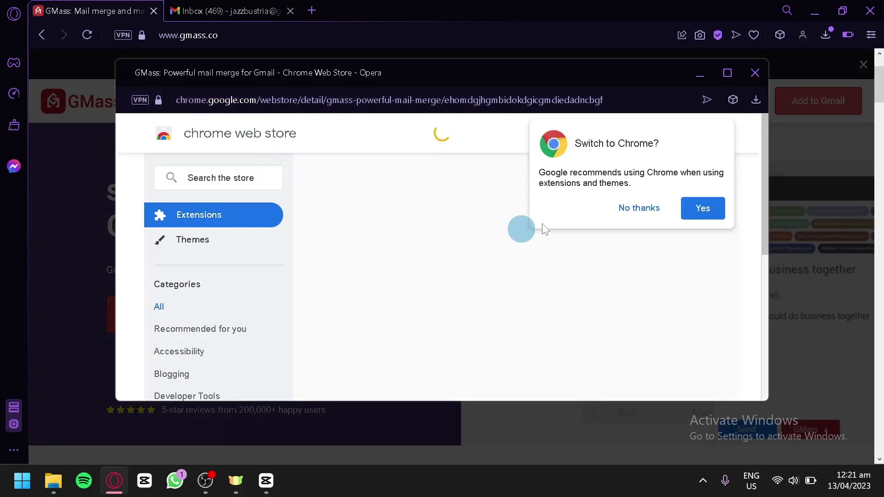
click(626, 207)
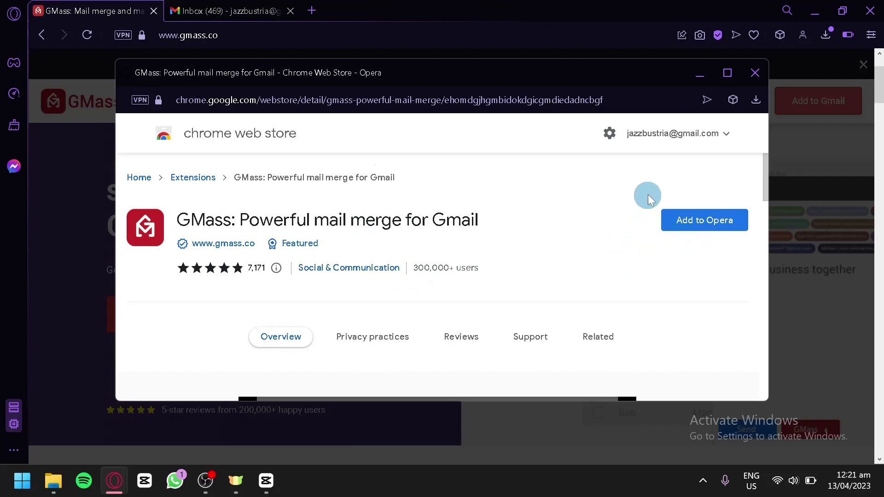
click(704, 227)
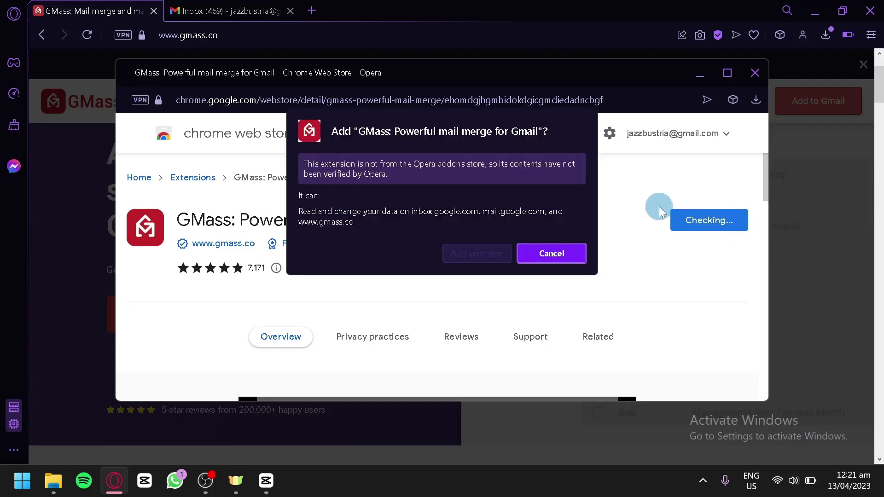
click(476, 255)
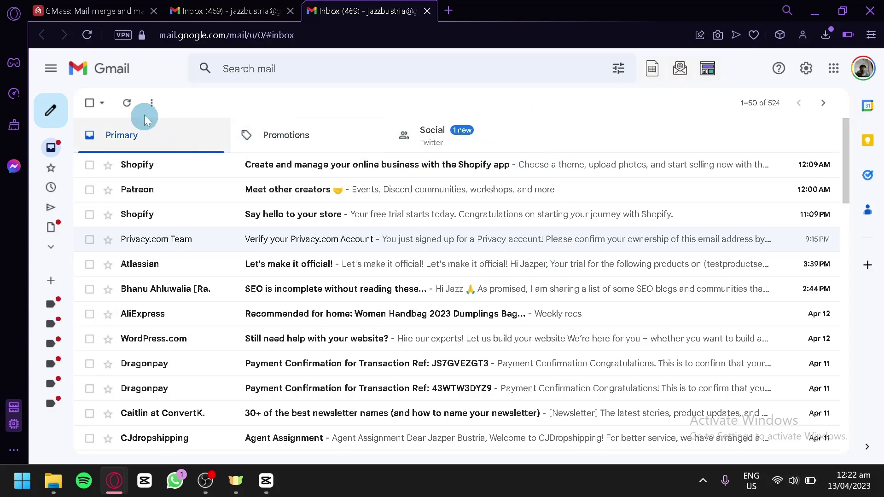
Start a new Gmail message and glance at its GMass settings.
click(63, 123)
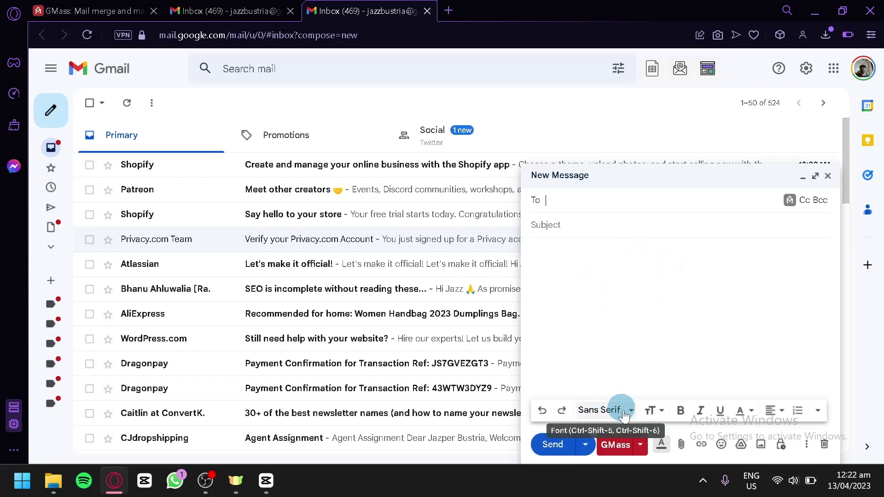
click(640, 446)
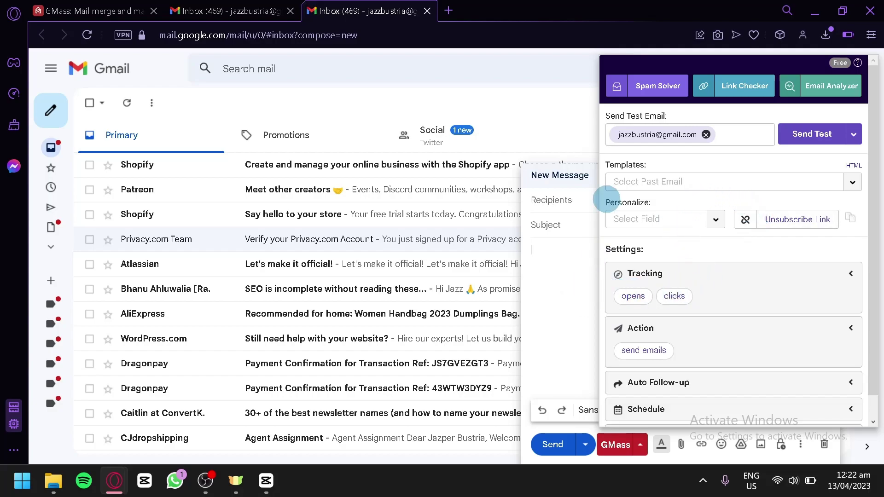
click(582, 207)
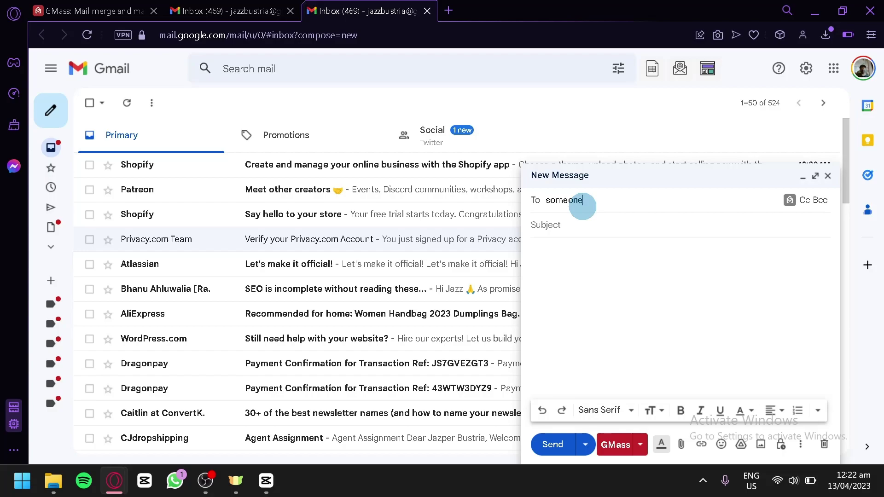
Address the draft to the suggested recipient and give it the subject 'Testing'.
text(om)
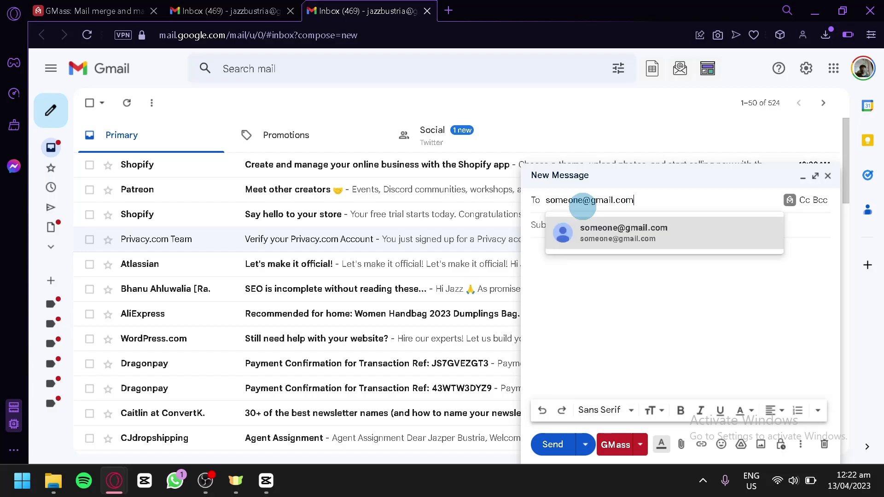
click(605, 232)
click(566, 243)
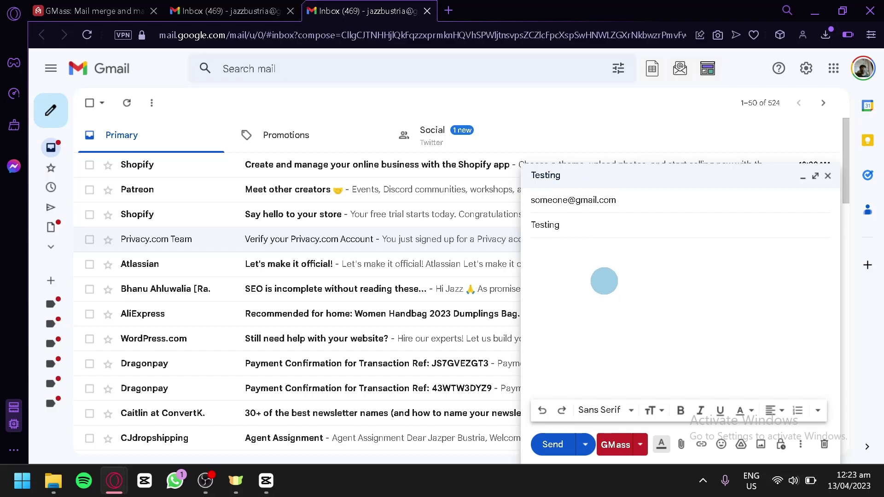
click(604, 280)
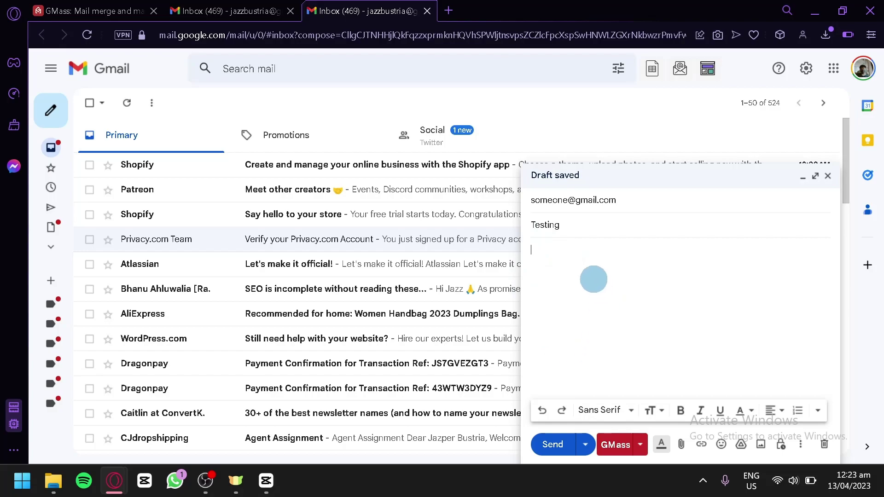
Load the '[Test] My very first GMass email campaign' template from GMass's past emails.
click(638, 445)
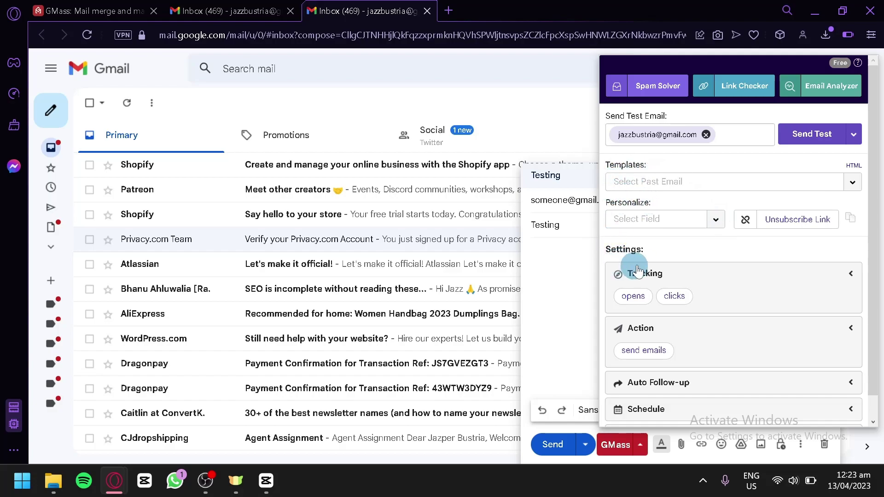
click(662, 191)
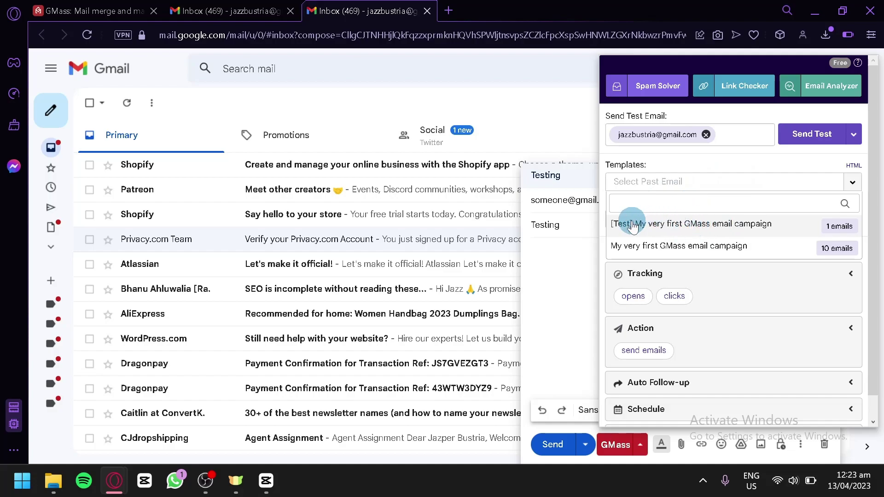
click(760, 228)
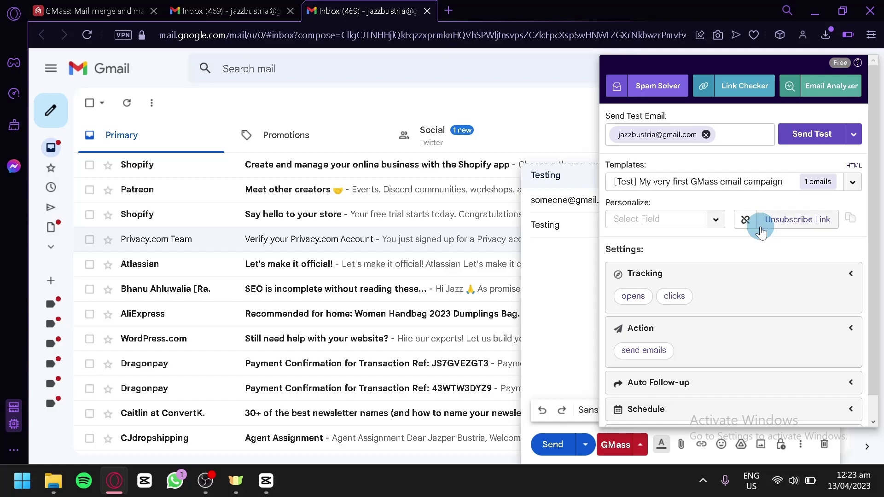
click(556, 236)
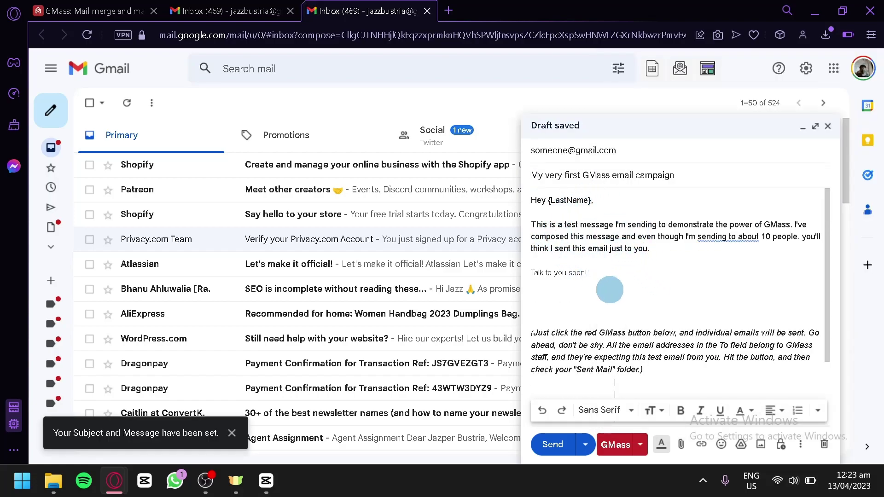
Select the entire message body and delete it.
scroll(655, 382, down, 2)
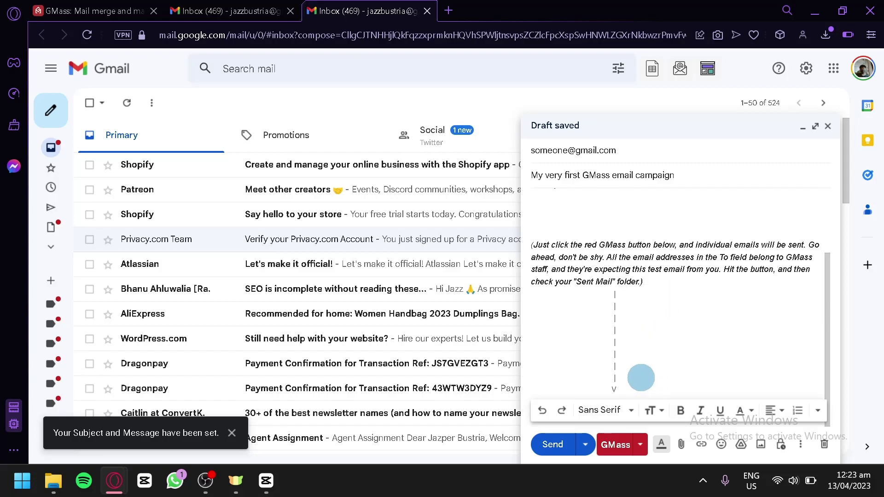
scroll(641, 377, up, 2)
scroll(640, 377, down, 2)
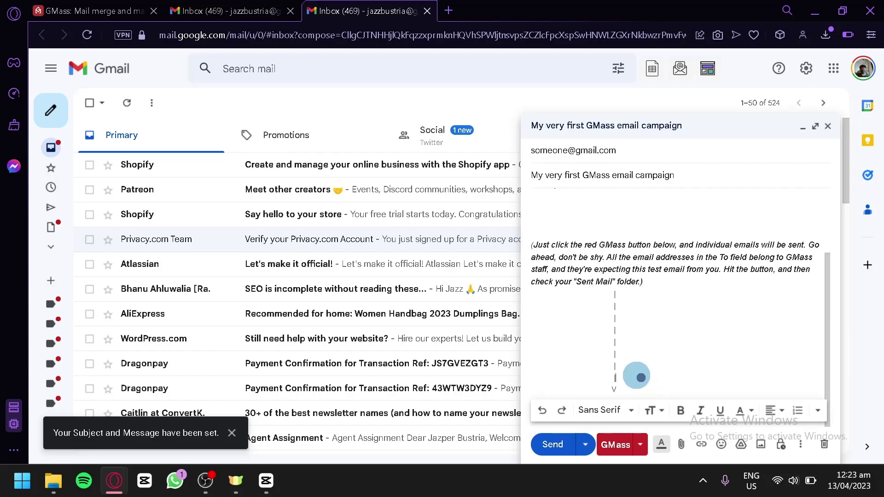
drag(641, 377, 561, 270)
key(BackSpace)
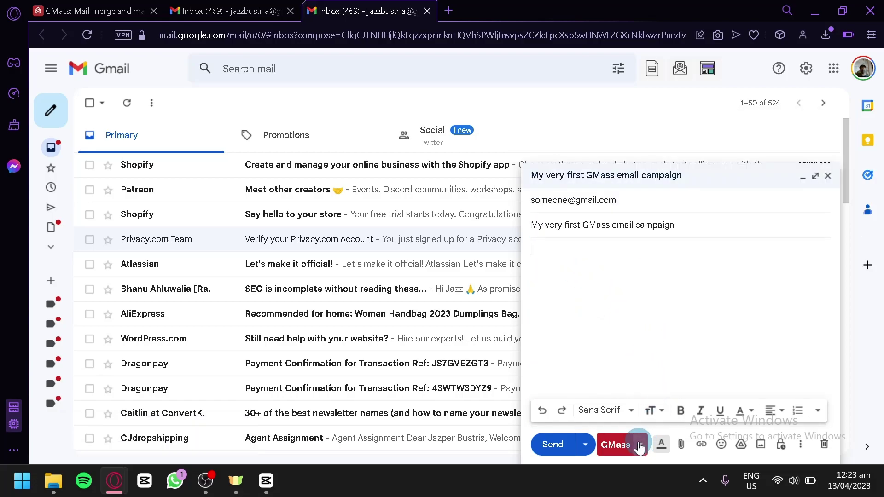
Reload the 'My very first GMass email campaign' template and wipe the draft body.
click(639, 444)
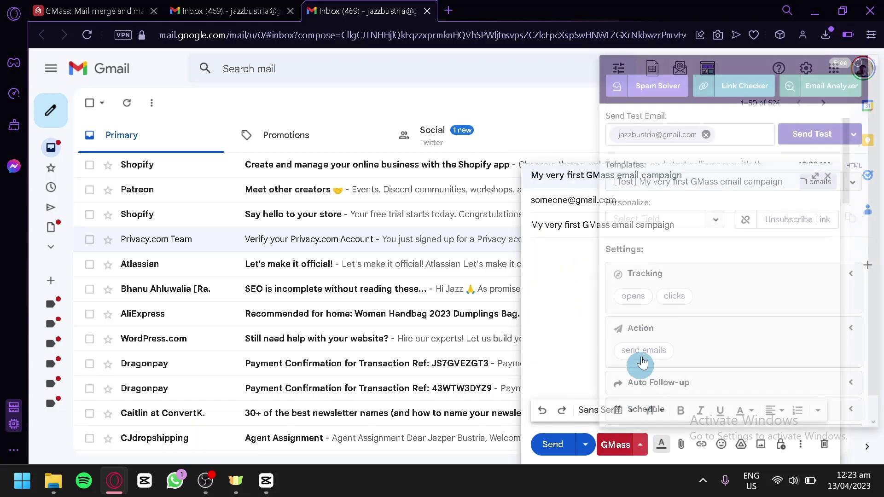
click(852, 183)
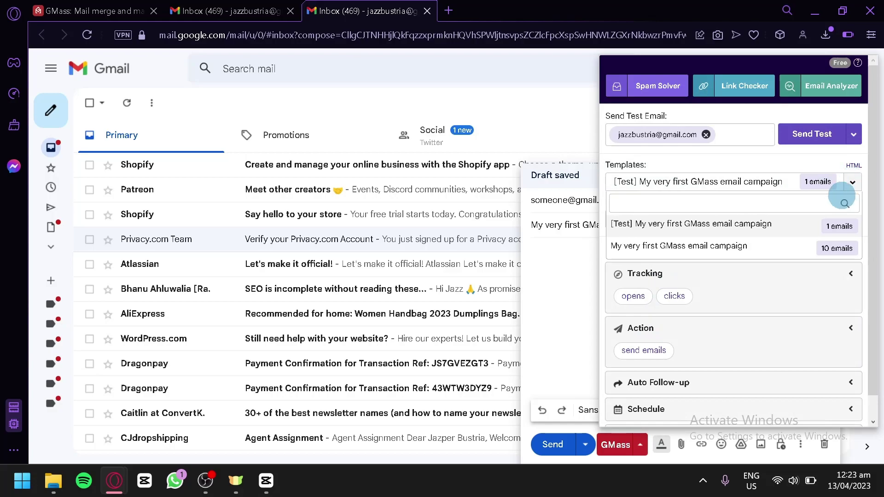
click(726, 249)
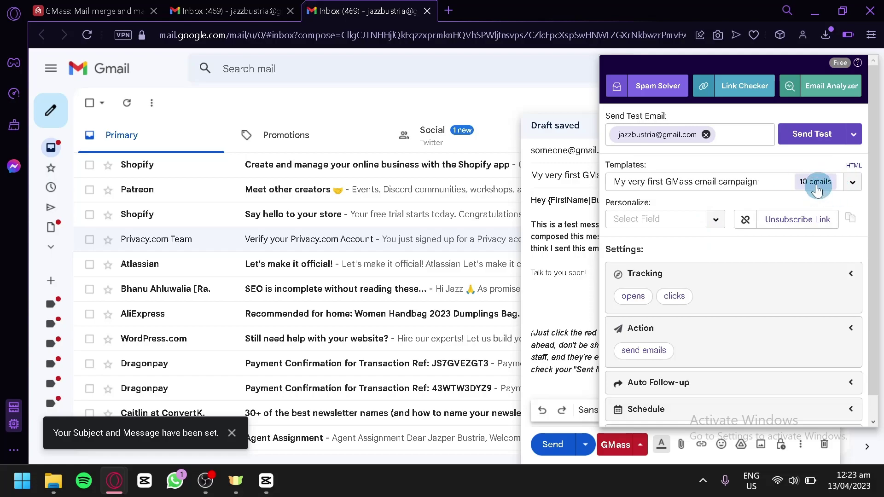
click(551, 268)
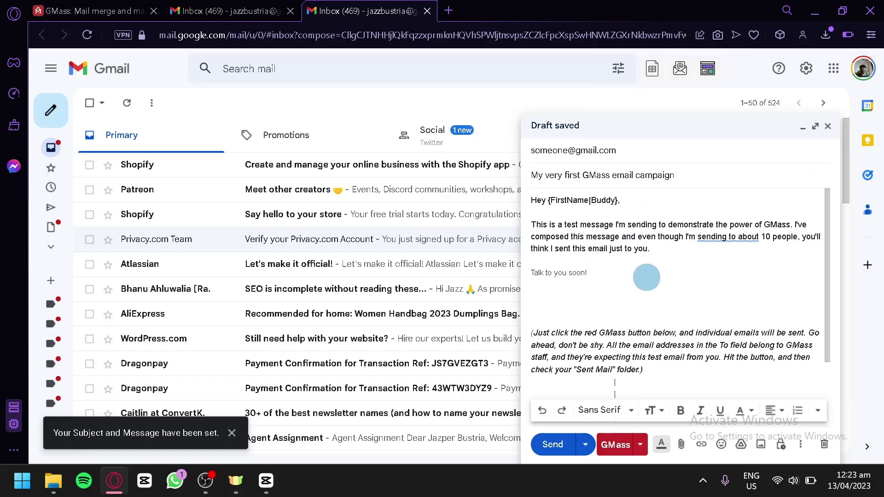
key(ctrl+a)
key(Delete)
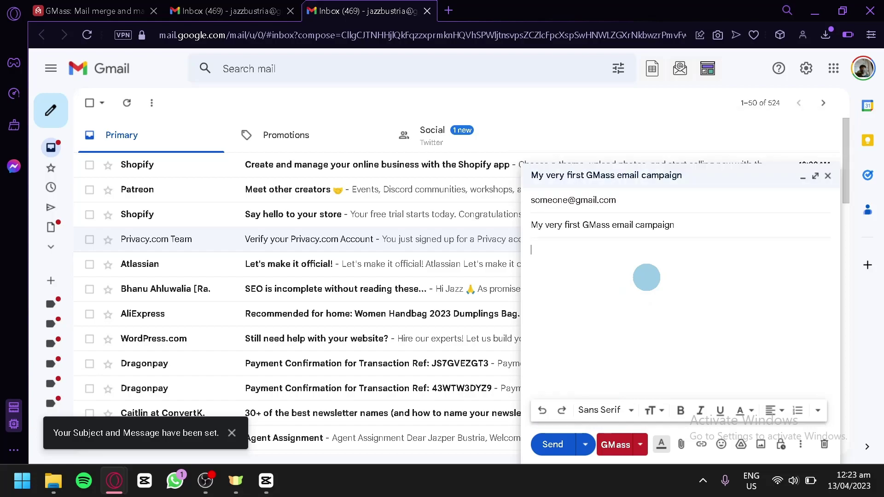
Make the body read 'Hi {EmailAddress}' using the Personalize EmailAddress field.
click(643, 445)
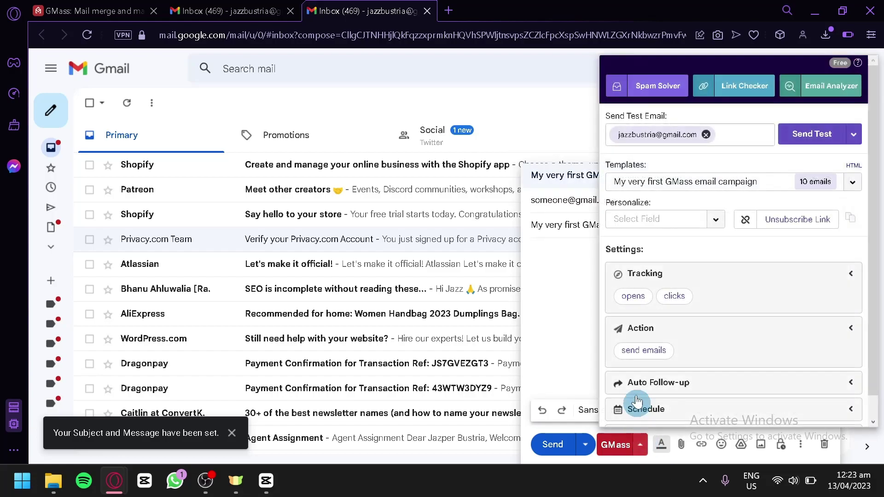
click(715, 222)
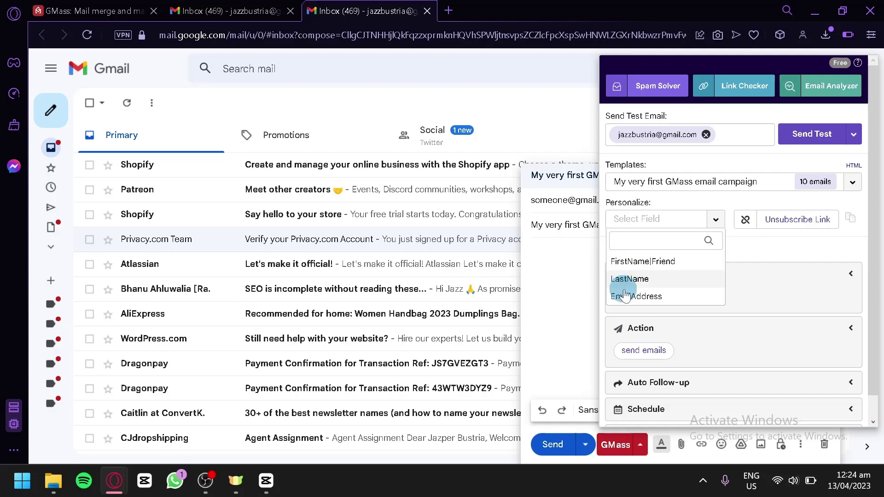
click(572, 260)
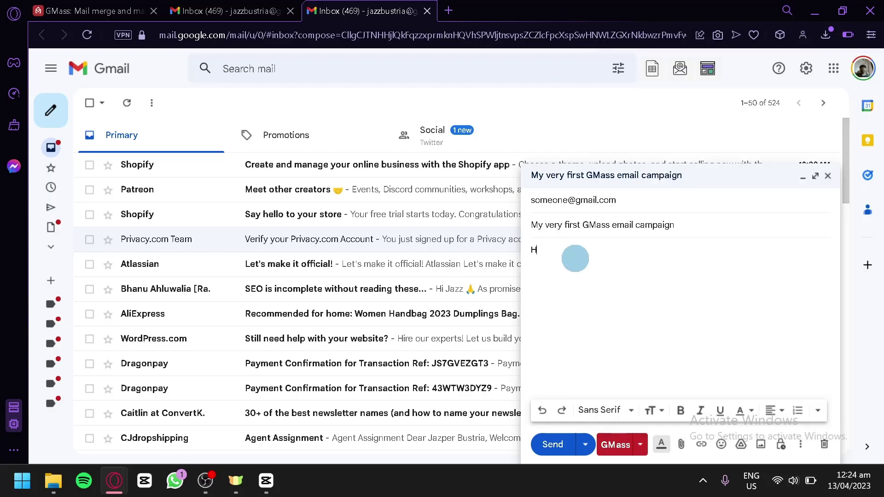
click(645, 444)
click(714, 221)
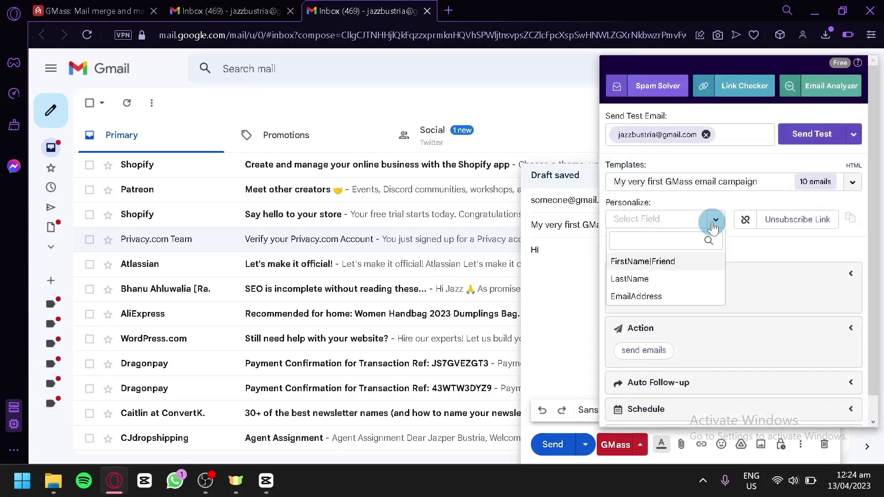
click(632, 296)
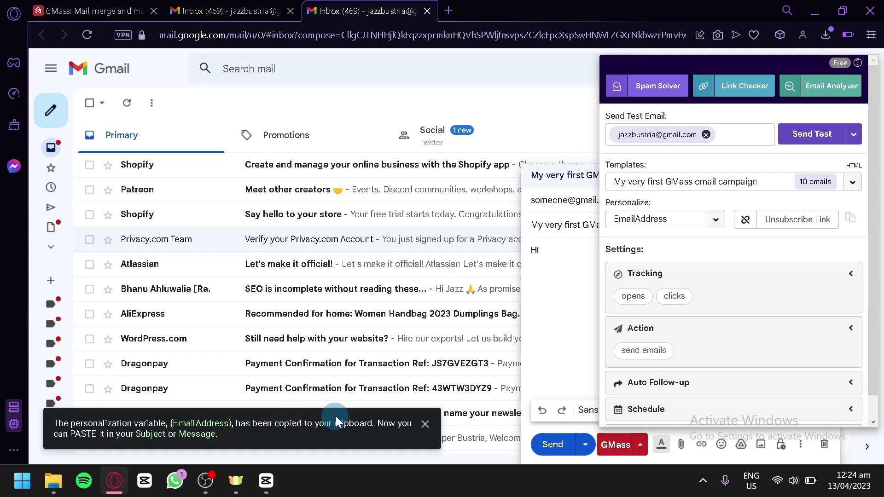
click(575, 250)
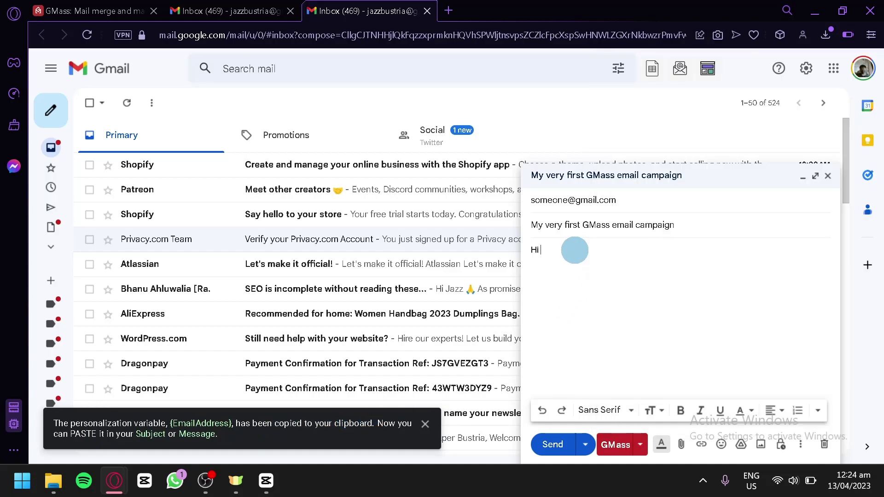
key(ctrl+v)
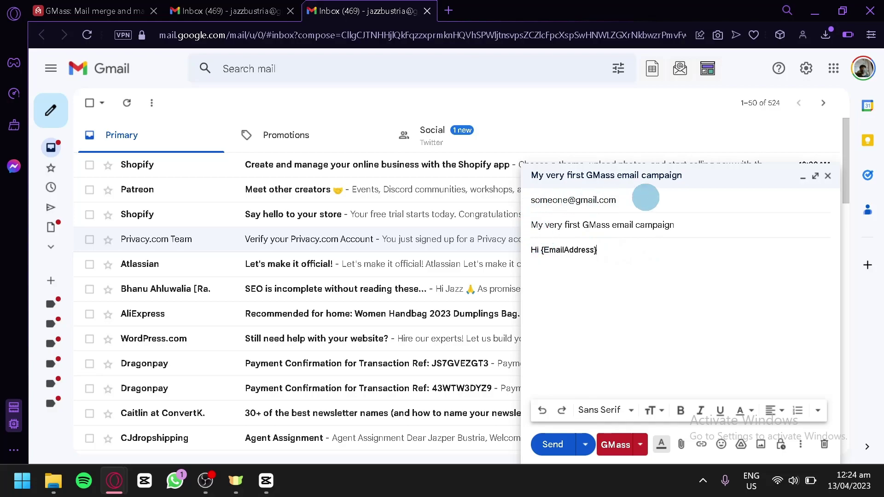
Insert the 'You may unsubscribe to stop receiving our emails.' unsubscribe link into the body.
click(641, 446)
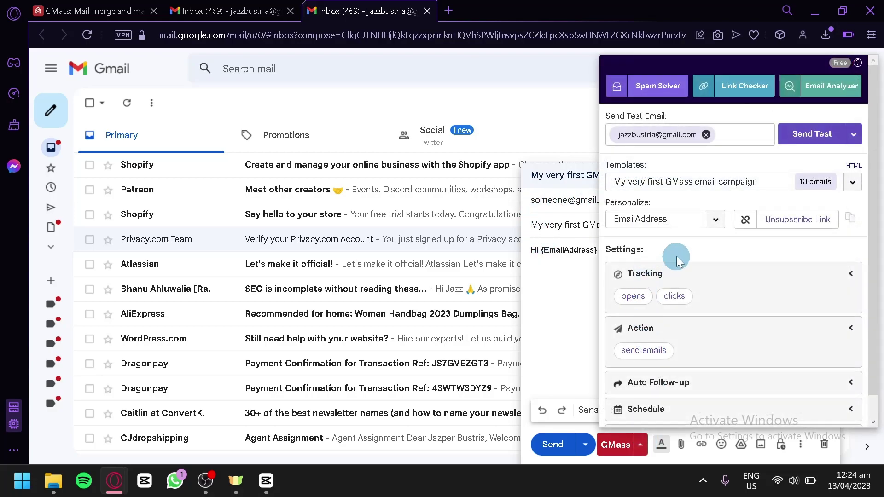
click(717, 222)
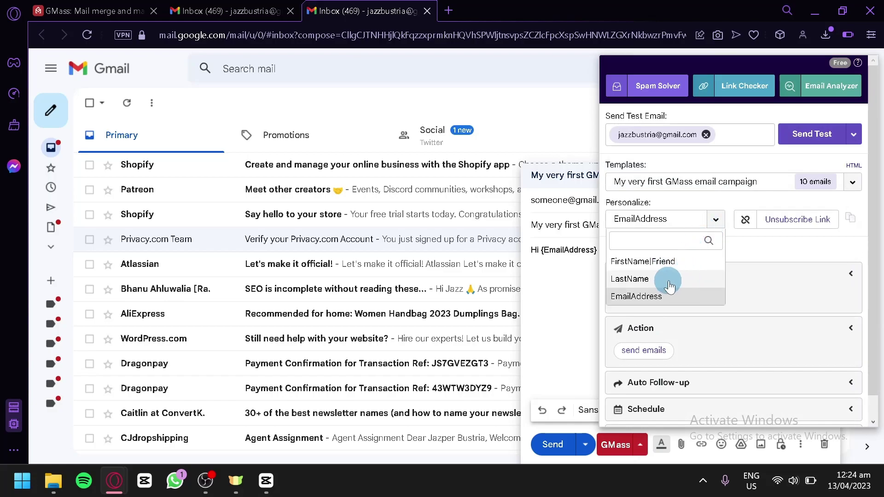
click(757, 242)
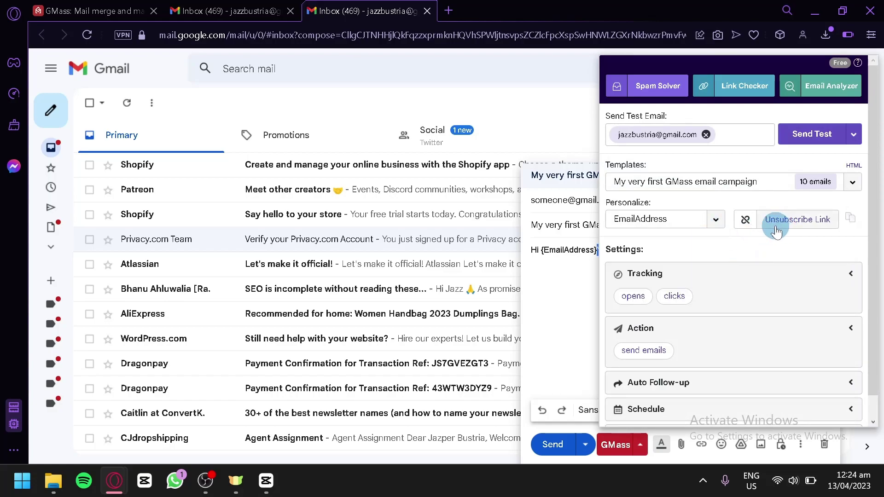
click(776, 220)
click(568, 277)
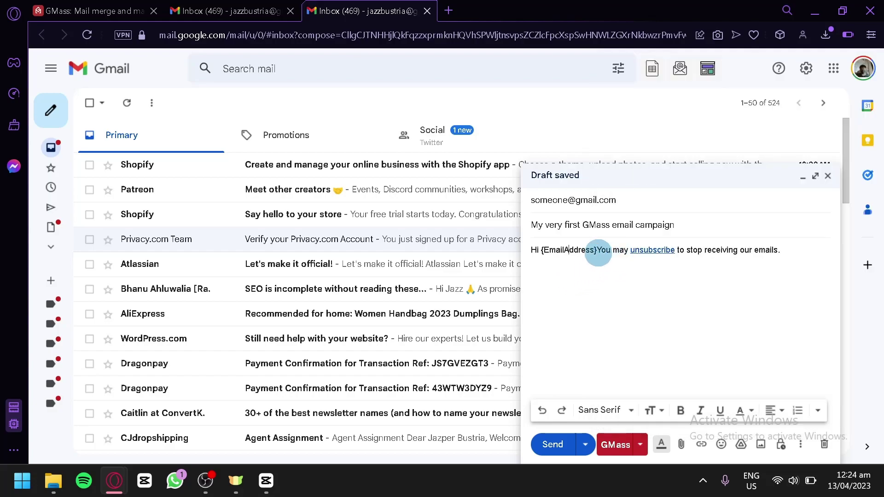
drag(598, 250, 777, 250)
click(781, 250)
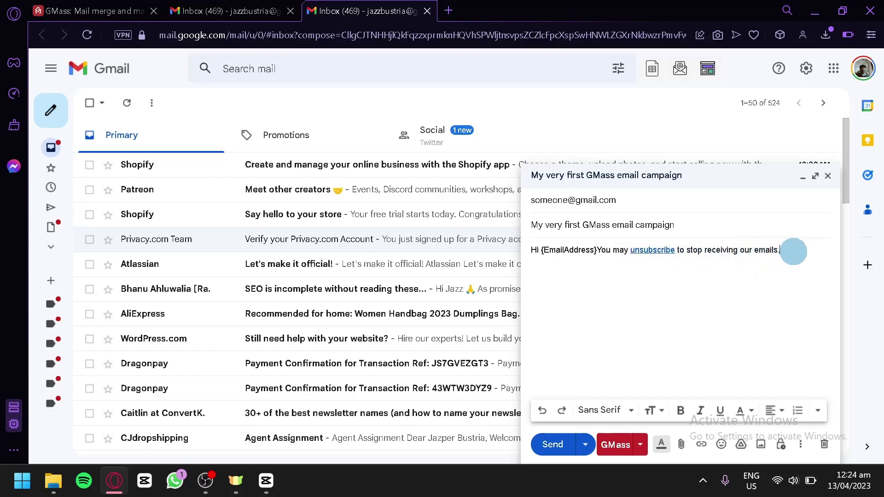
click(639, 444)
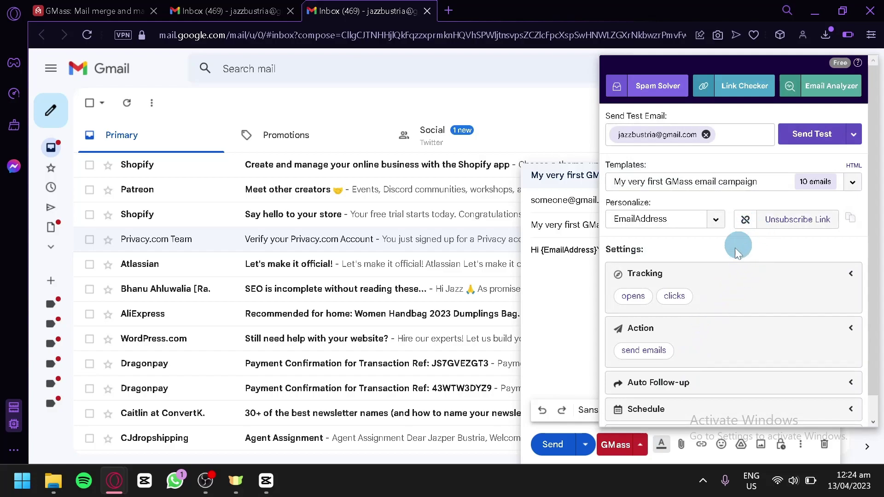
click(828, 276)
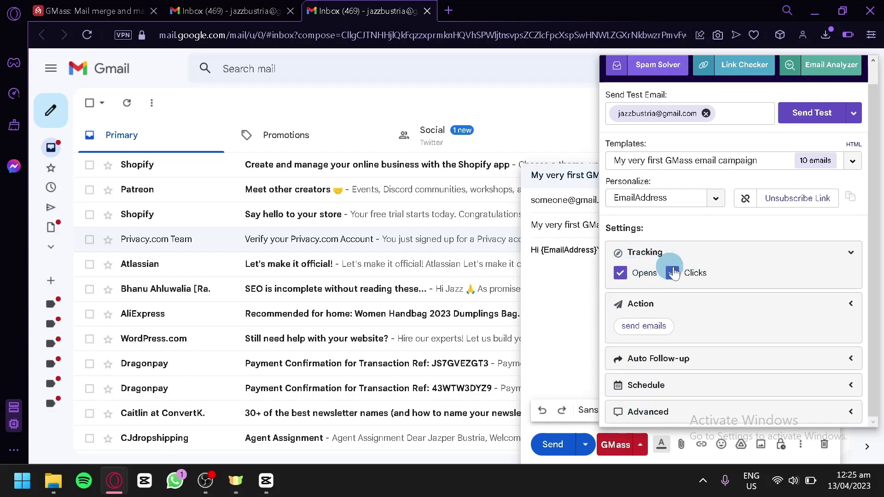
click(819, 265)
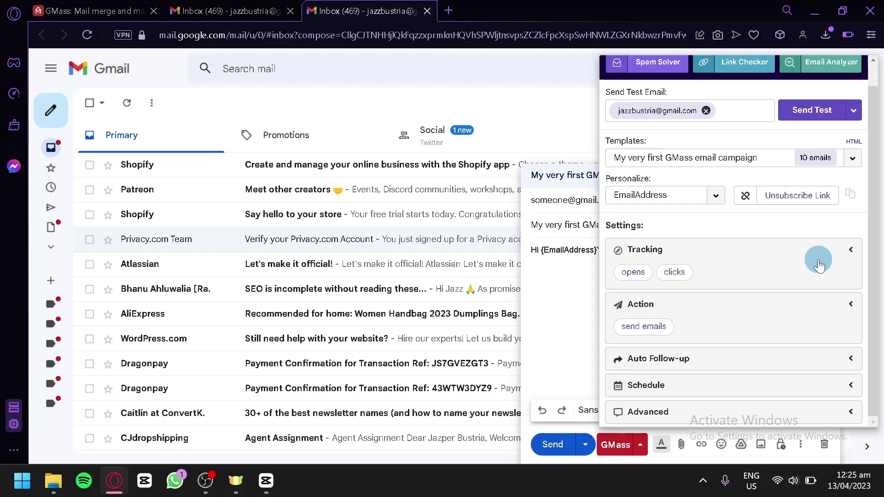
click(817, 260)
click(814, 260)
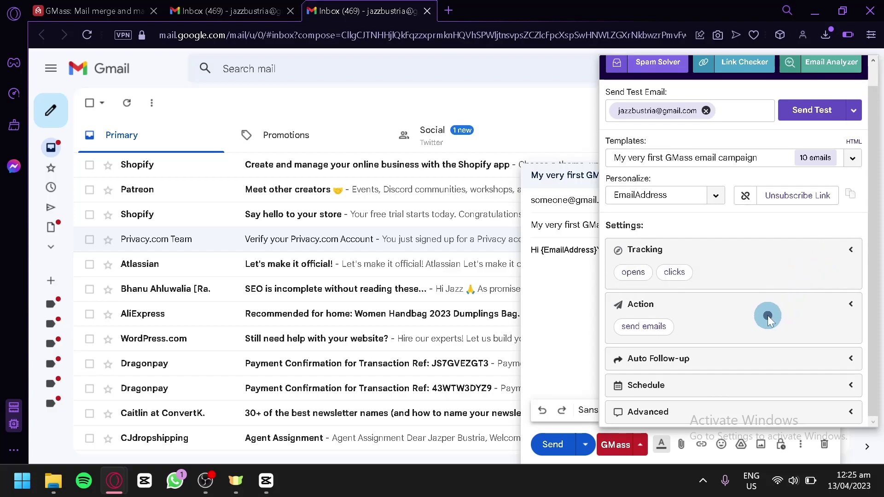
click(787, 308)
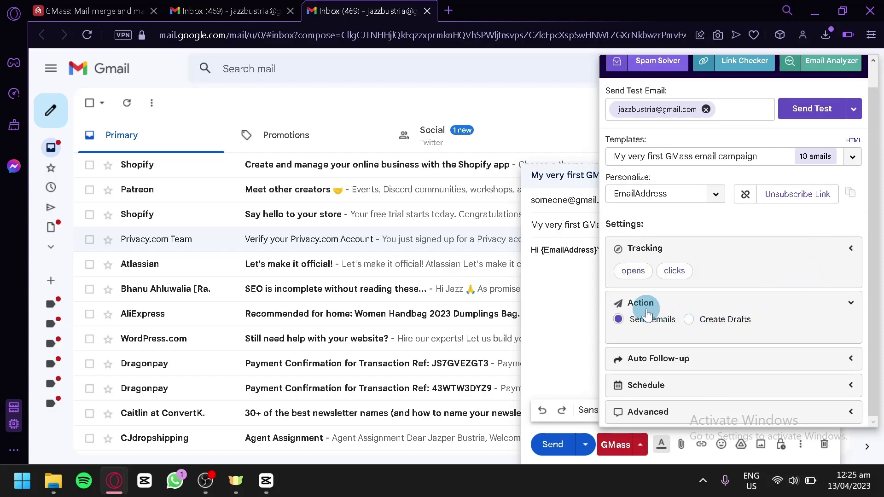
click(725, 297)
Enable the Stage 1 auto follow-up and set its wait to 1 day.
click(749, 358)
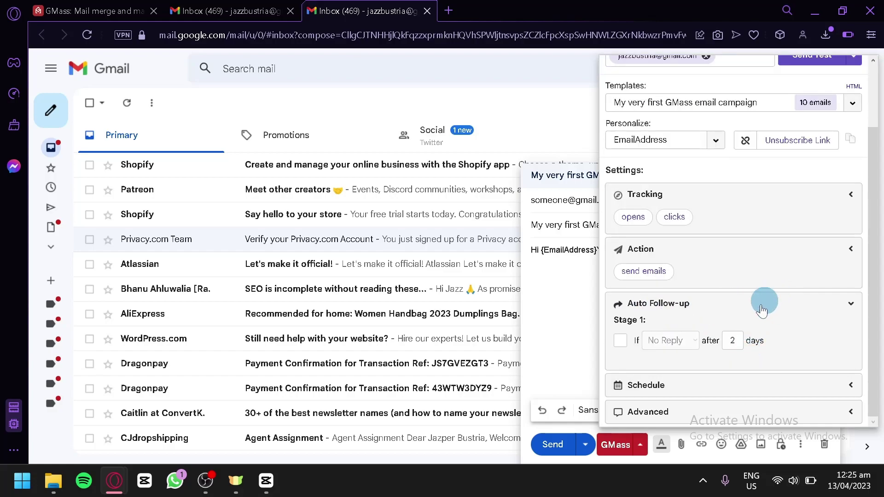
click(621, 341)
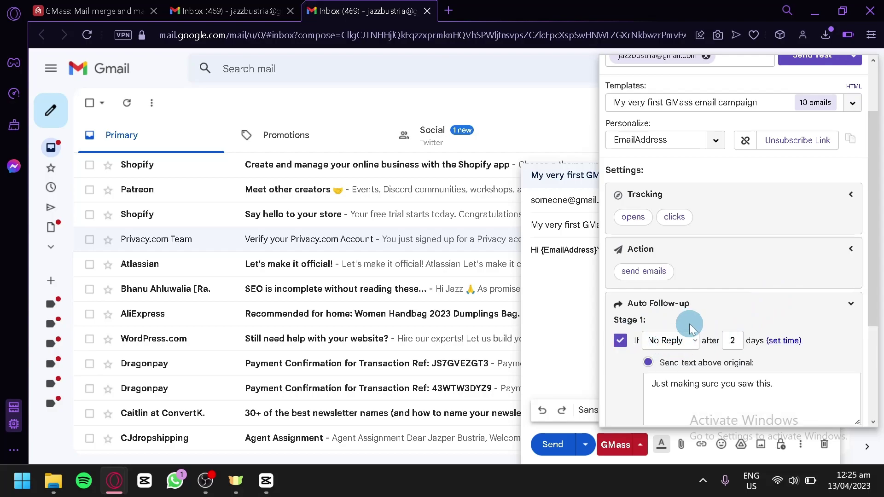
scroll(689, 327, down, 2)
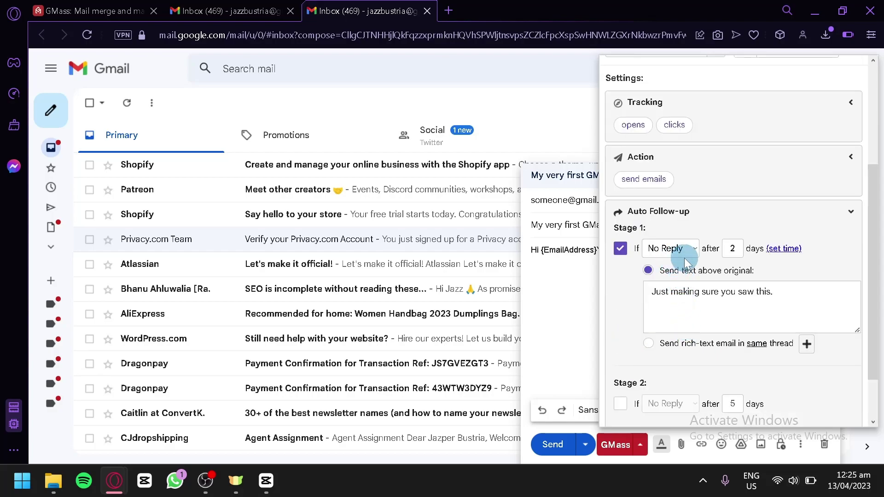
double_click(732, 248)
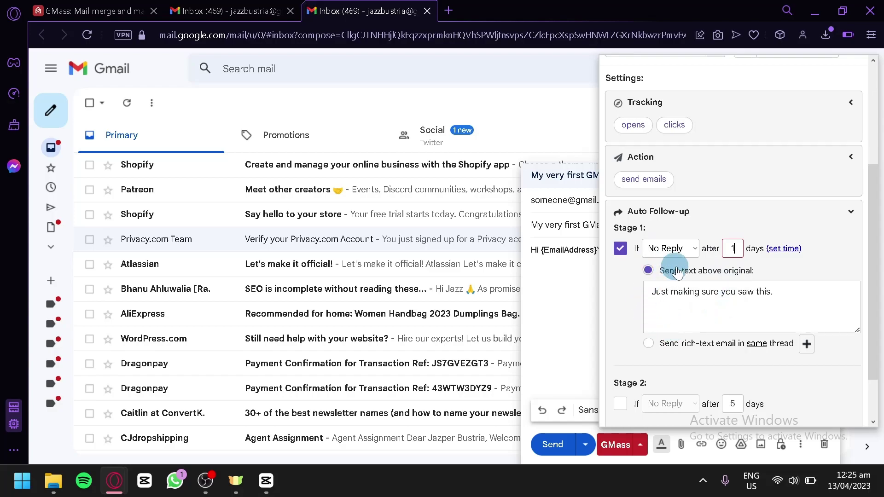
click(724, 306)
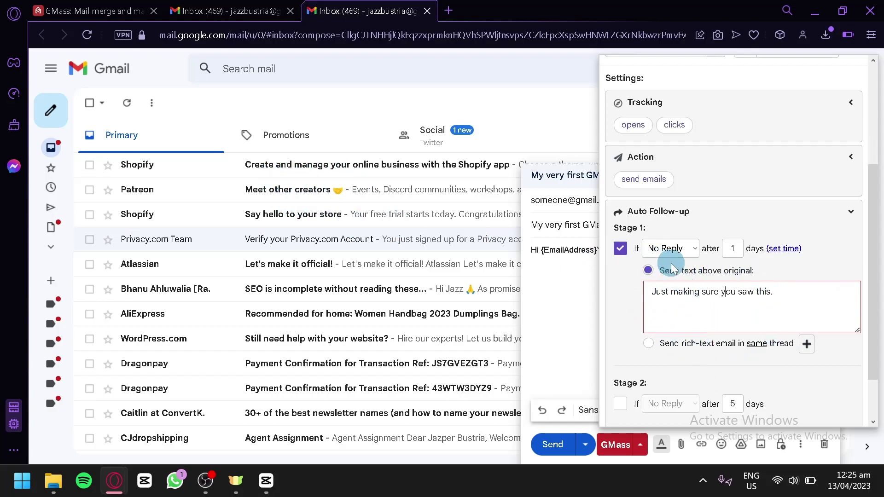
Keep No Reply as the condition, then switch Stage 2 and Stage 1 follow-ups off.
click(680, 252)
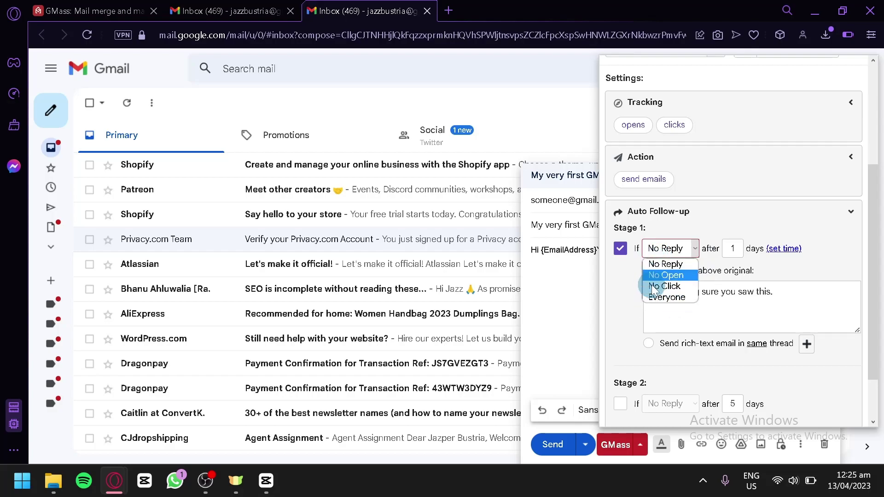
click(708, 335)
scroll(625, 345, down, 1)
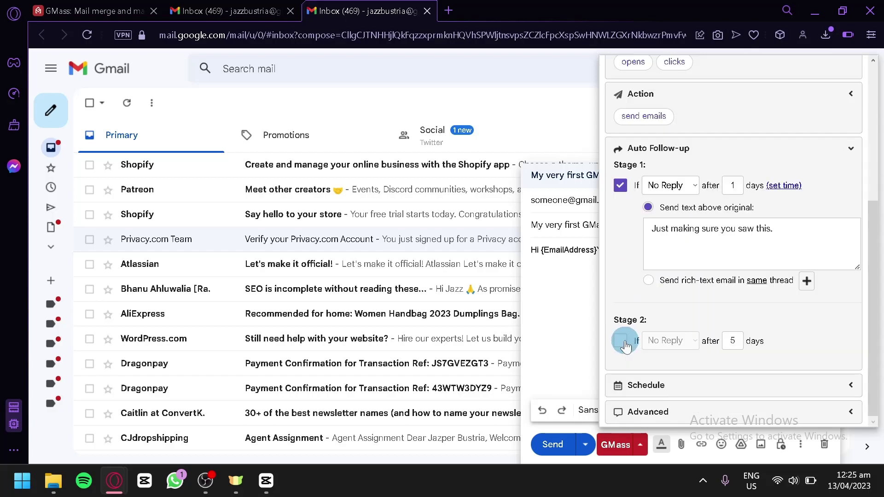
click(621, 340)
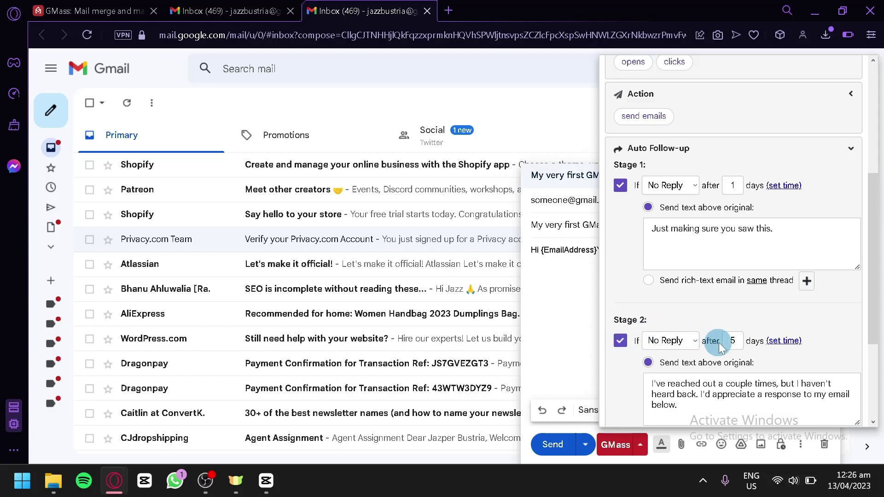
scroll(746, 345, down, 2)
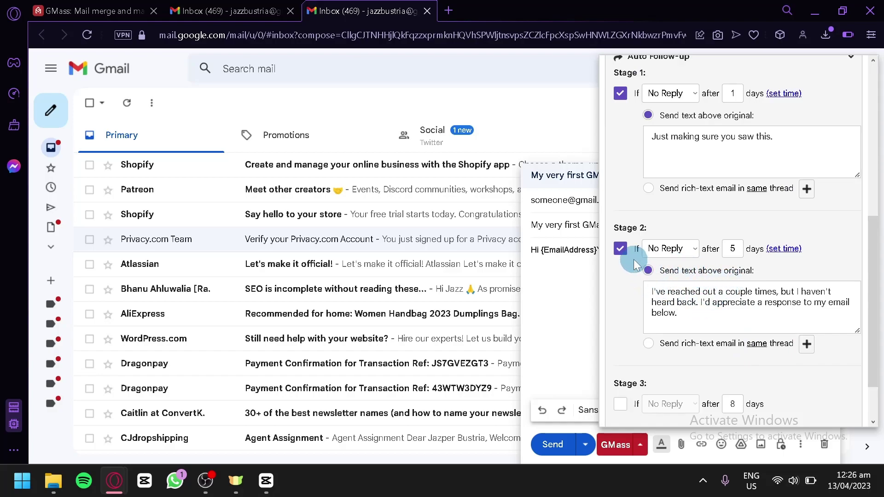
scroll(644, 318, down, 2)
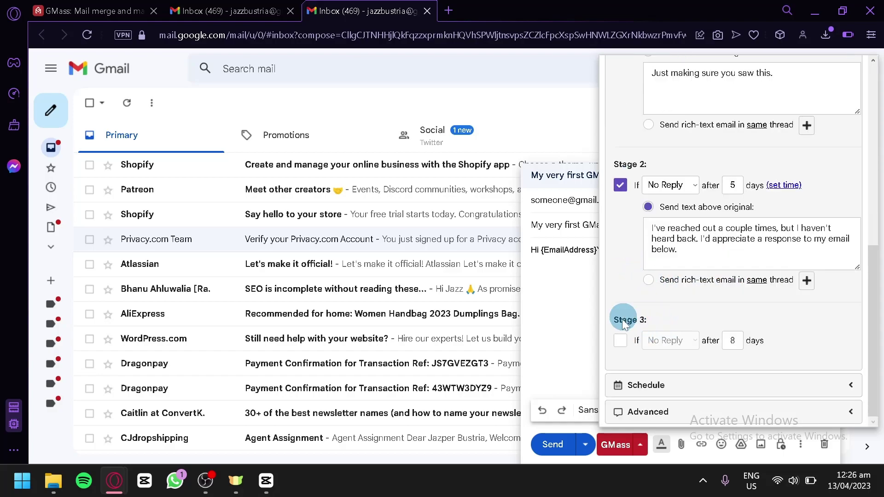
click(621, 188)
click(622, 193)
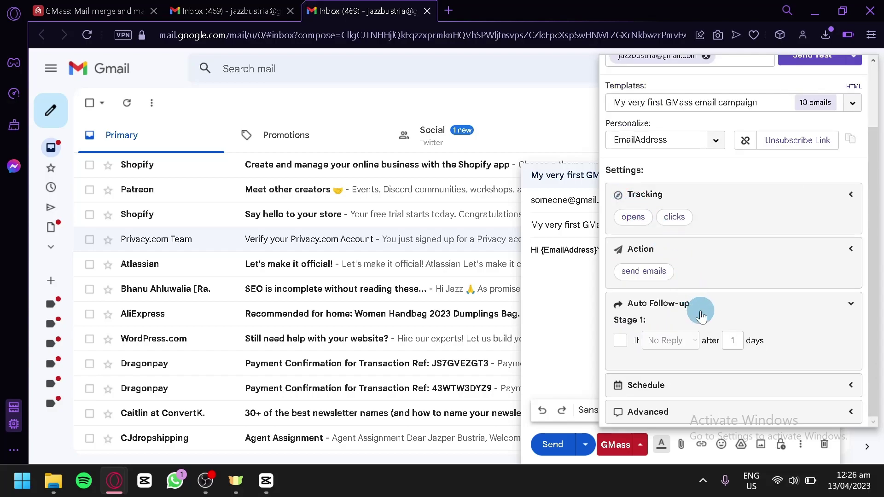
Open the campaign schedule and keep the send time on Now.
click(734, 383)
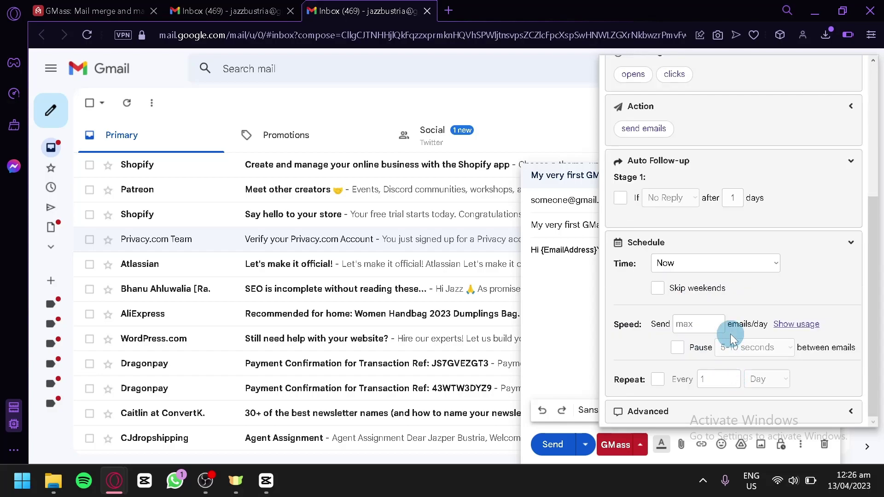
click(676, 264)
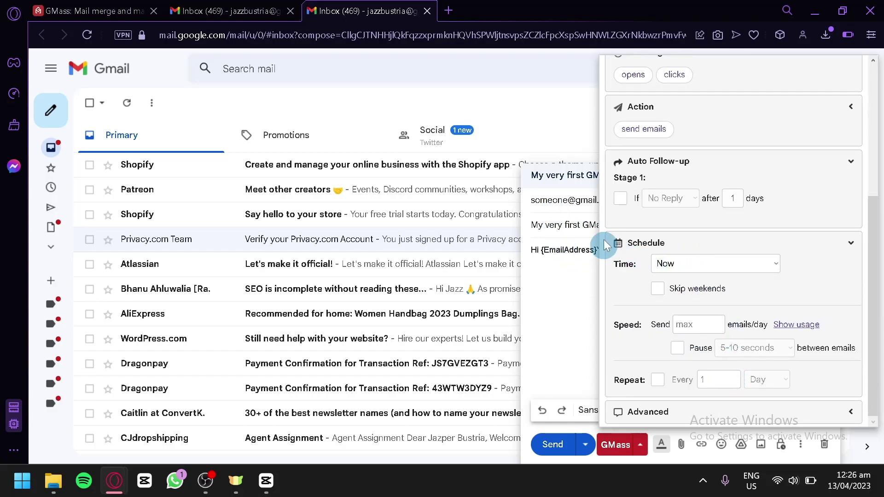
click(678, 267)
click(692, 264)
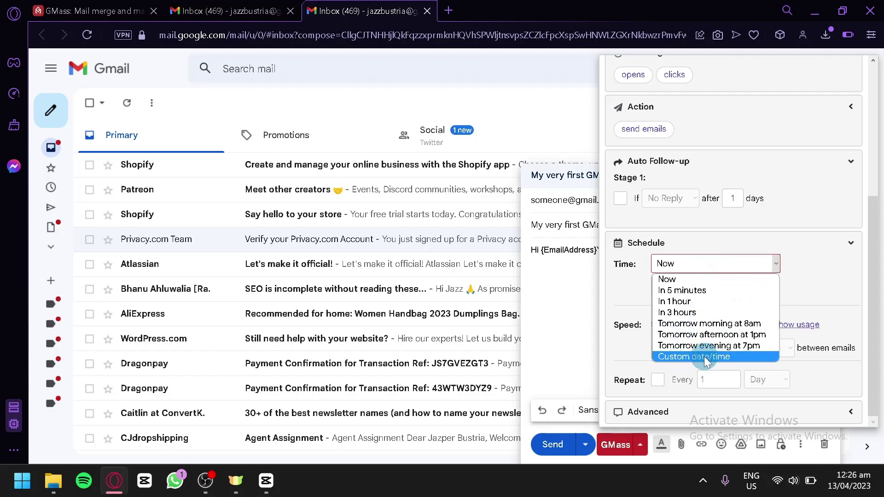
click(819, 288)
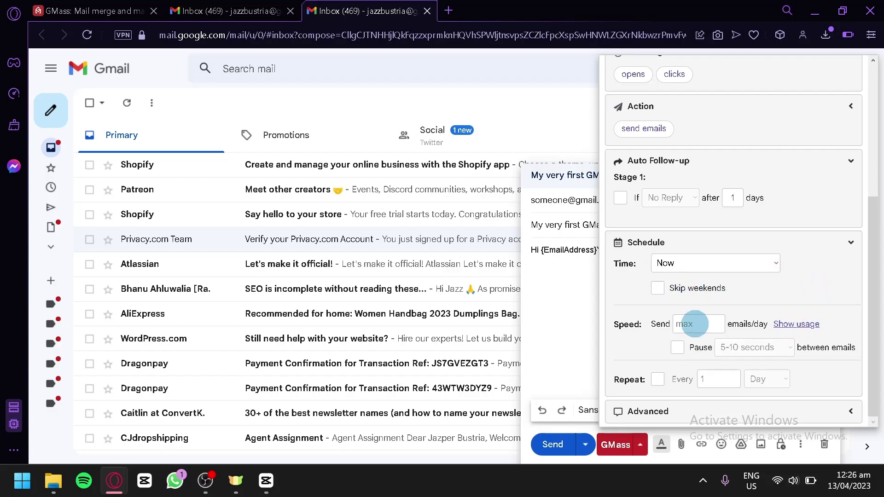
Limit sending to 10 emails per day and leave Repeat turned off.
click(693, 324)
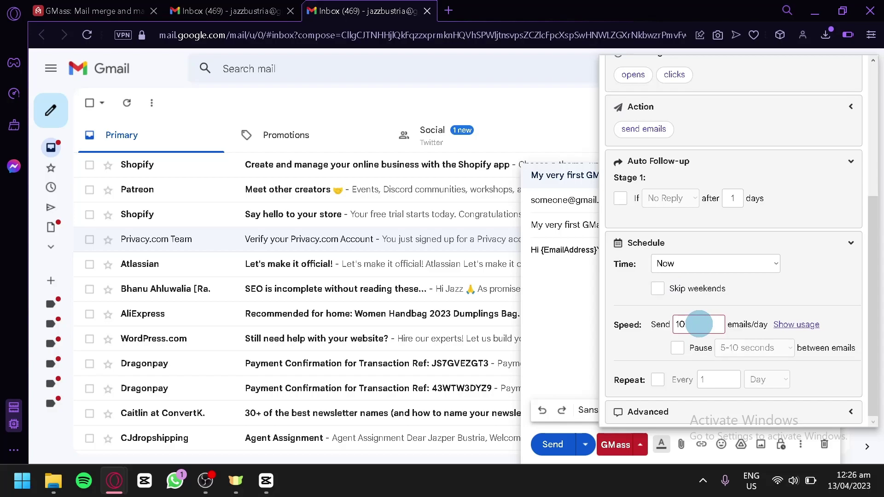
click(802, 305)
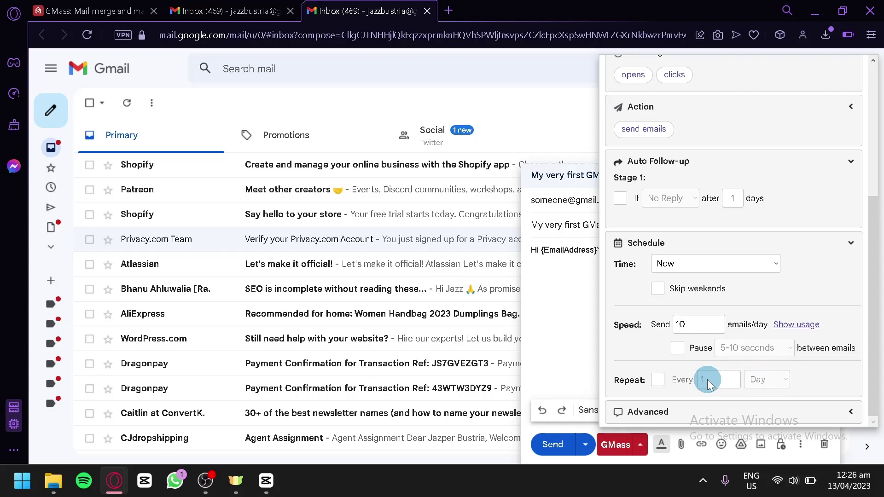
click(657, 379)
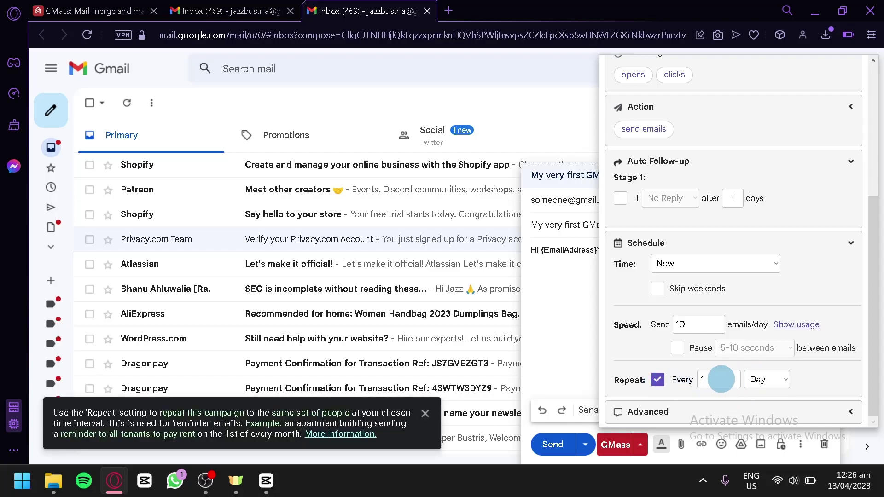
click(657, 380)
click(720, 414)
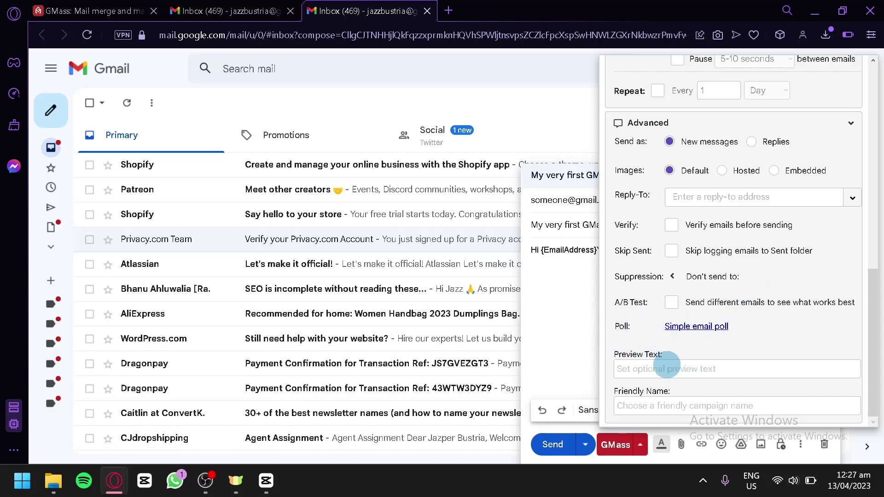
Collapse Advanced settings and show the Send Test choices: Send email, Create Draft, Send all stages.
click(847, 122)
scroll(822, 172, down, 3)
scroll(818, 179, up, 4)
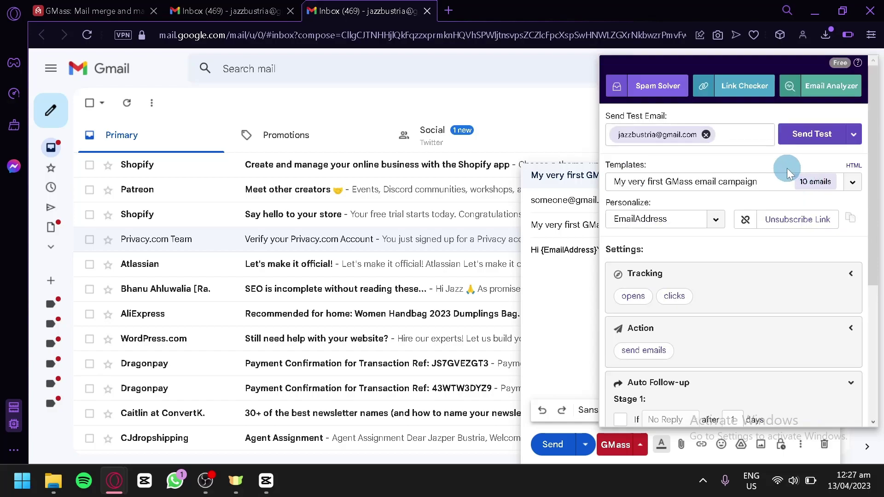
click(811, 140)
click(854, 136)
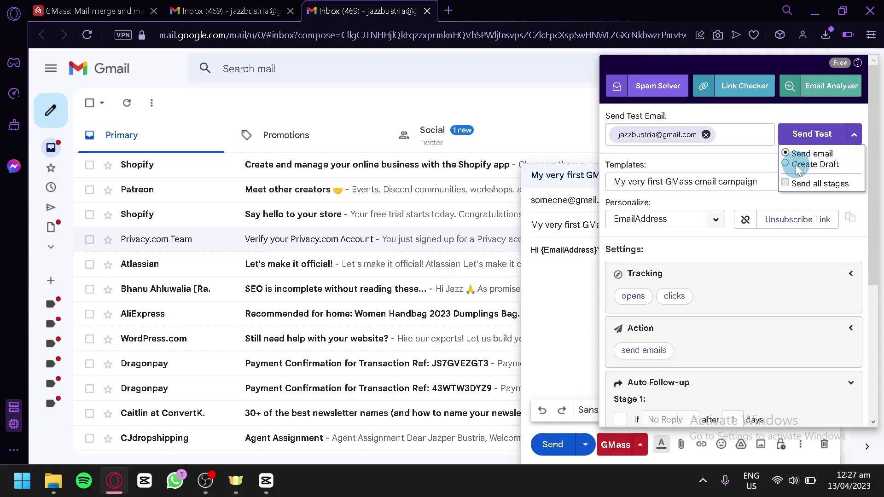
Run a GMass Spam Solver test on the draft, then go back to the Gmail tab.
click(729, 167)
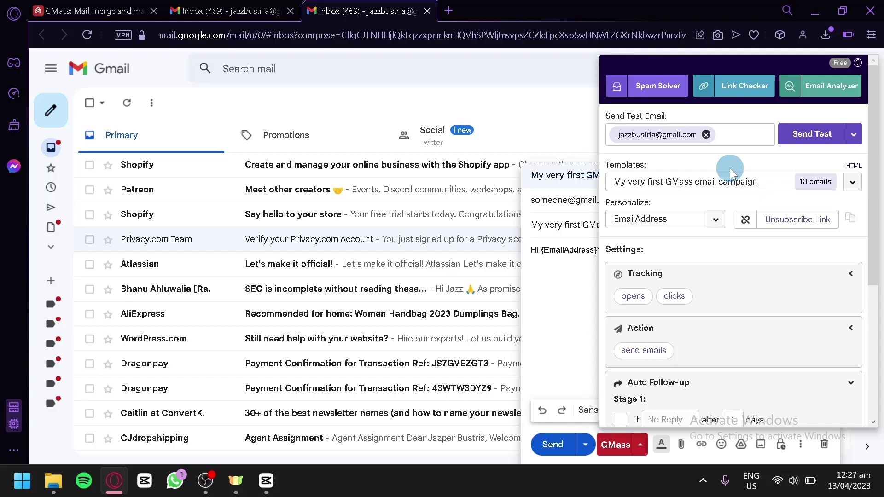
click(658, 94)
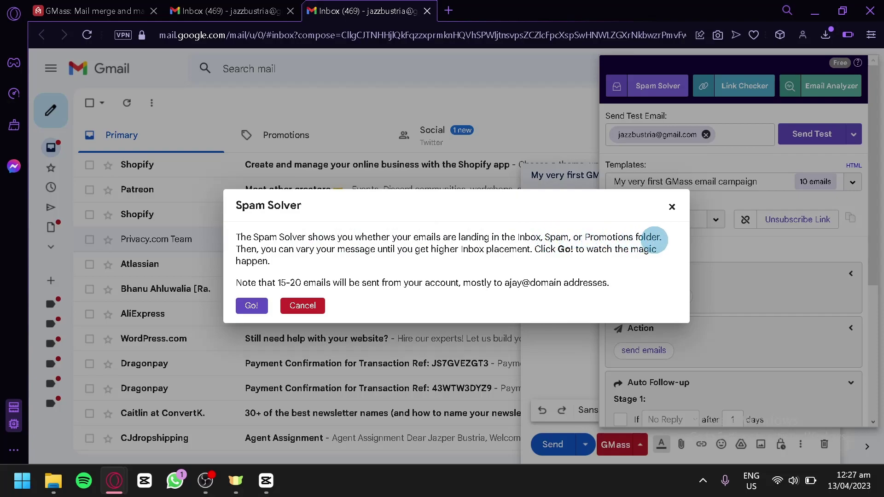
click(252, 305)
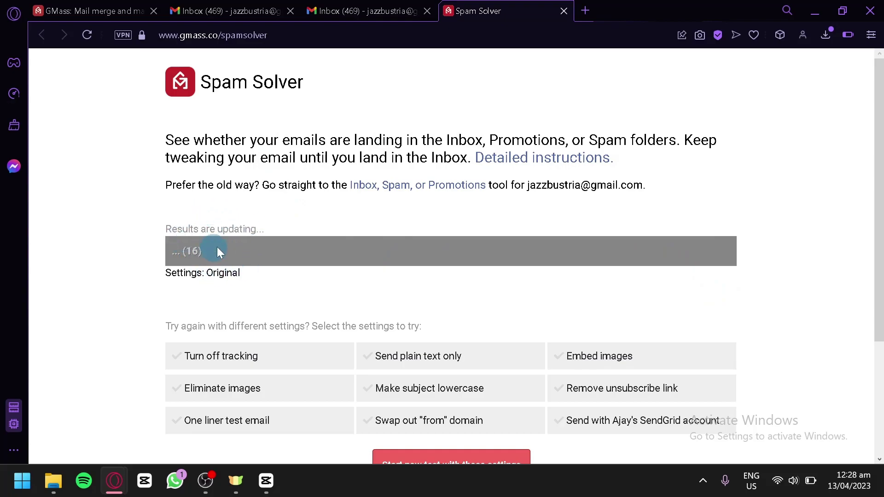
click(370, 9)
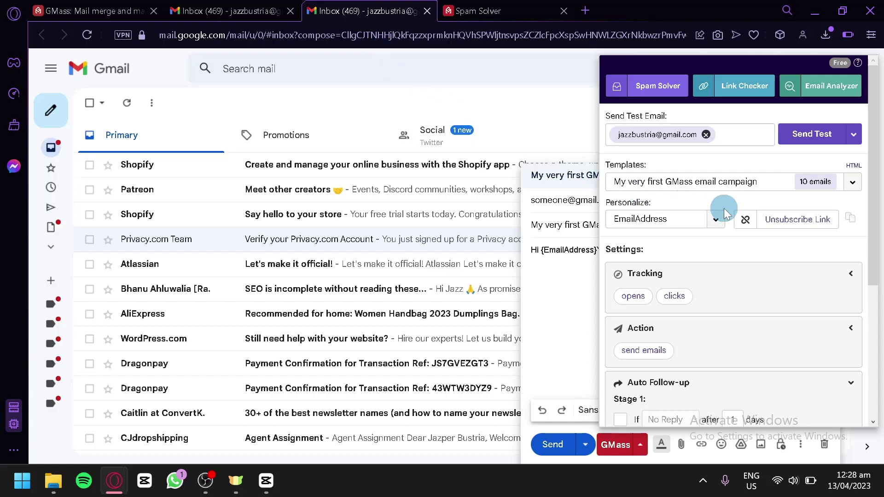